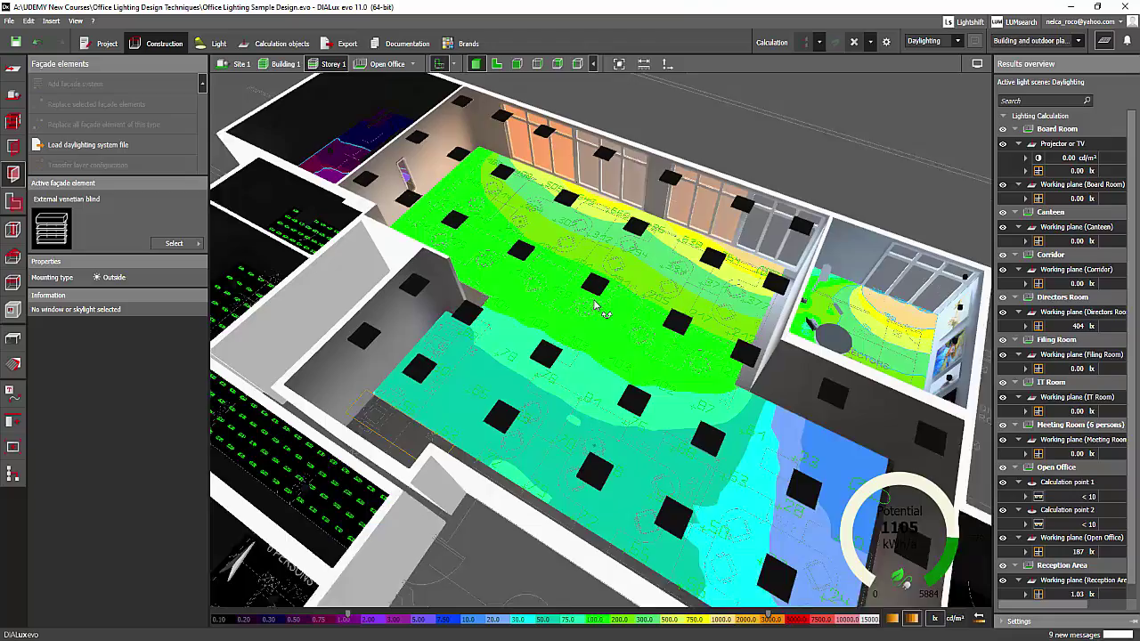
# Examine the daylight false-colour distribution on the Open Office working plane in 3D, from the windows to the room's interior.
pyautogui.scroll(3, 596, 307)
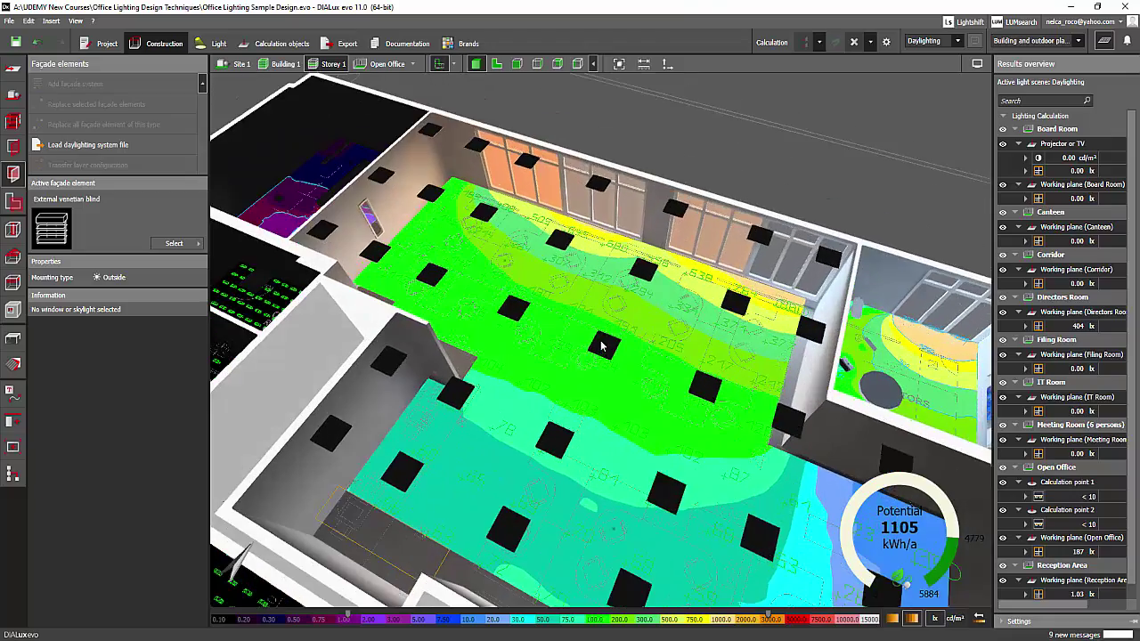
pyautogui.moveTo(553, 366); pyautogui.dragTo(576, 358, button='right')
pyautogui.scroll(3, 618, 313)
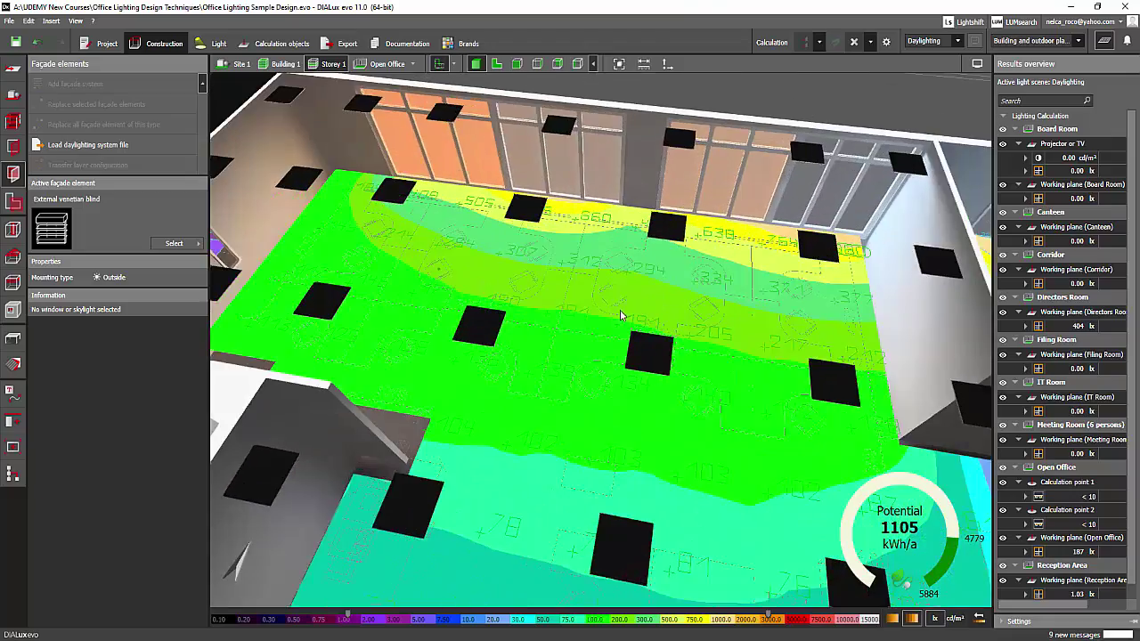
pyautogui.moveTo(617, 310); pyautogui.dragTo(574, 310, button='right')
pyautogui.scroll(-3, 533, 301)
pyautogui.moveTo(500, 311); pyautogui.dragTo(540, 396, button='right')
pyautogui.moveTo(541, 396); pyautogui.dragTo(551, 379)
pyautogui.scroll(3, 587, 406)
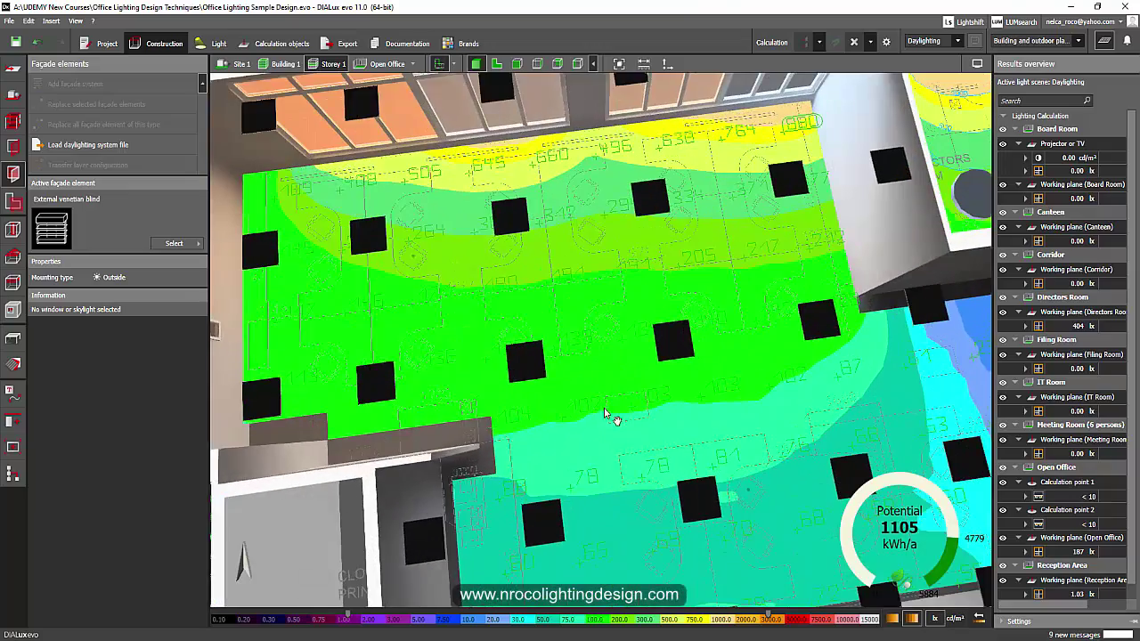
pyautogui.scroll(-3, 585, 401)
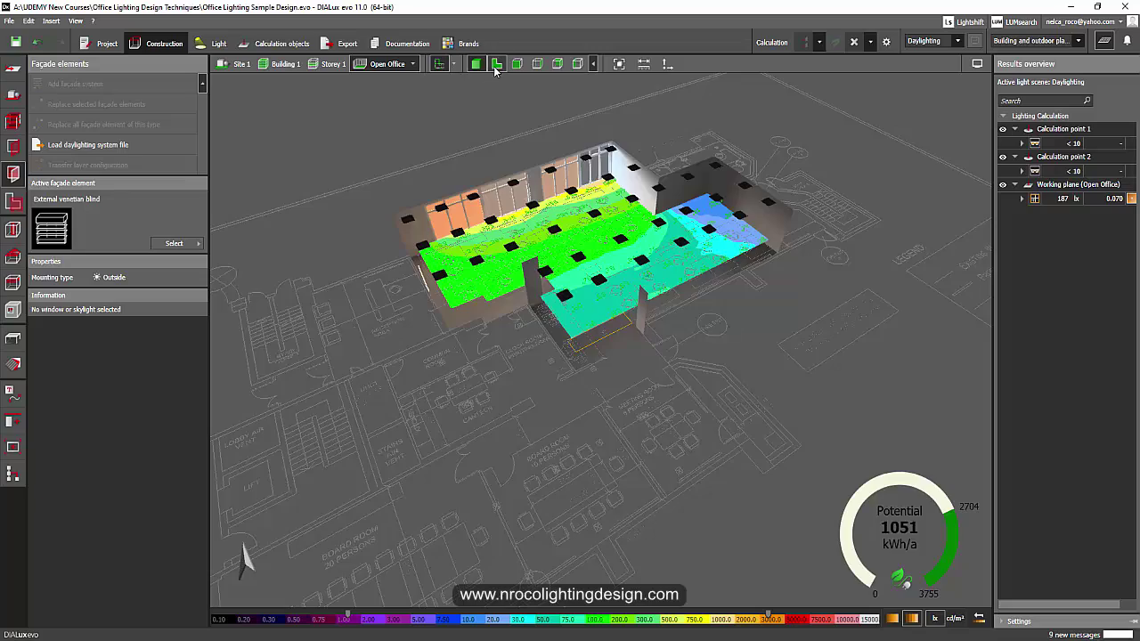
# Show the Open Office in plan view and open the light scene settings for the Daylighting scene.
pyautogui.click(496, 65)
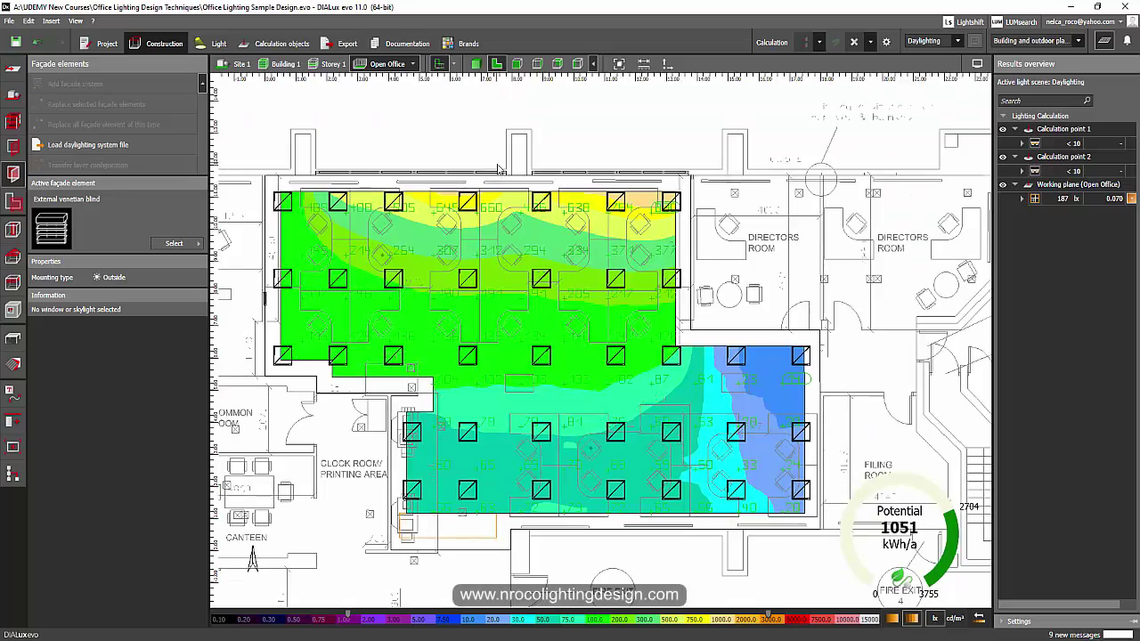
pyautogui.click(212, 44)
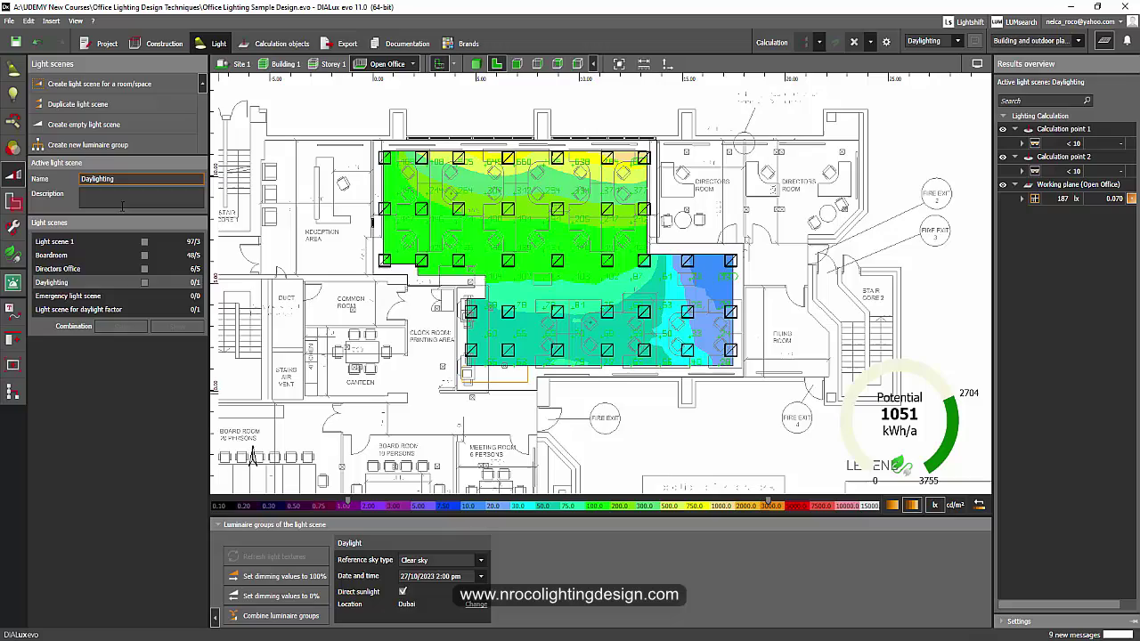
pyautogui.scroll(-1, 461, 367)
pyautogui.moveTo(458, 363); pyautogui.dragTo(465, 385, button='middle')
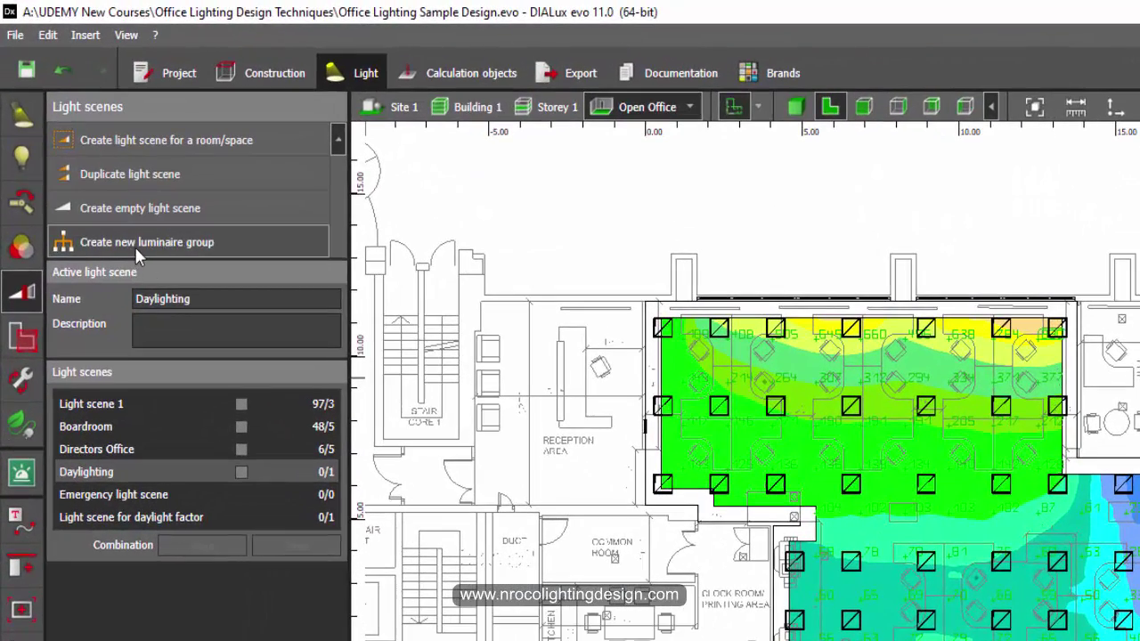
# Create a new luminaire group in the Daylighting light scene and name it "60x 60".
pyautogui.click(135, 242)
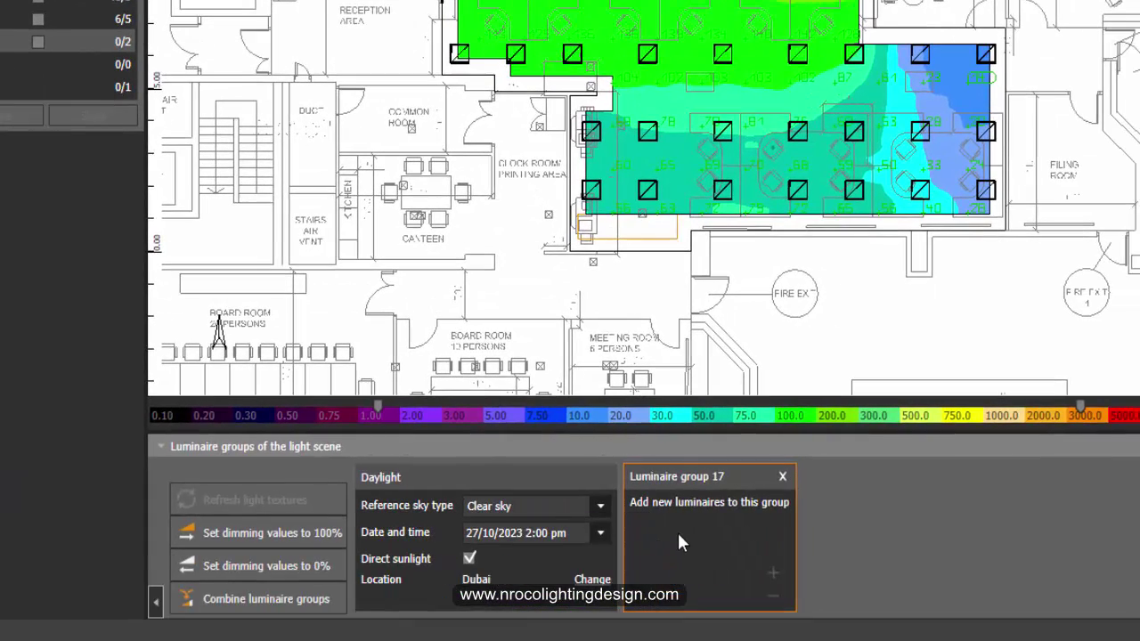
pyautogui.doubleClick(689, 476)
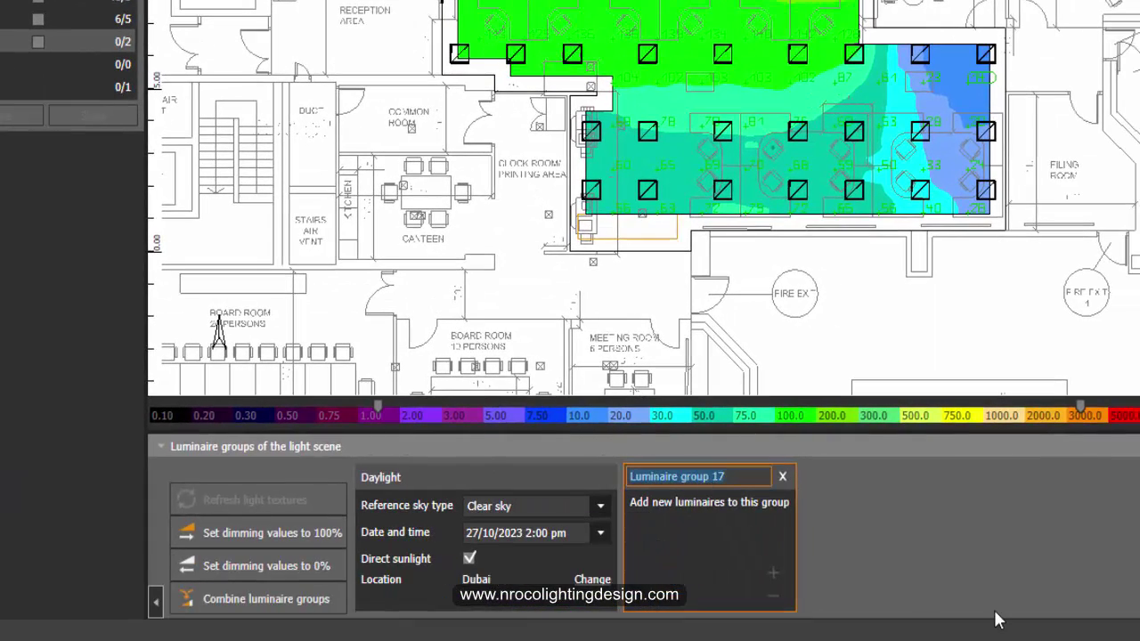
pyautogui.write('60x 60')
pyautogui.press('Return')
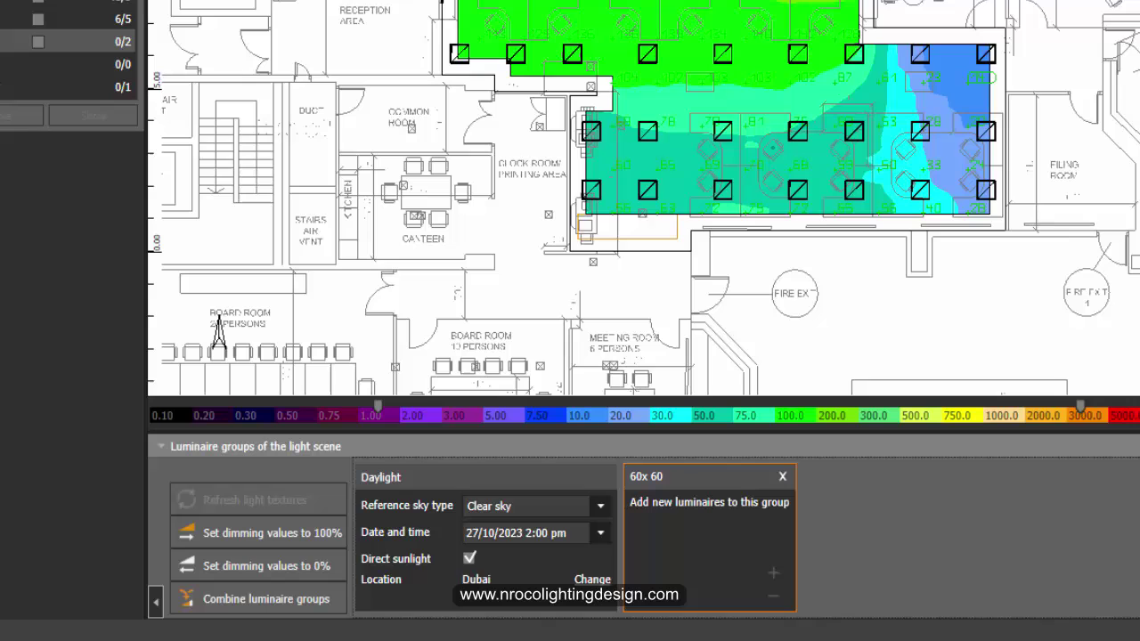
# Add all Open Office luminaires to the 60x 60 group, accepting that existing results become invalid.
pyautogui.hotkey('ctrl', 'a')
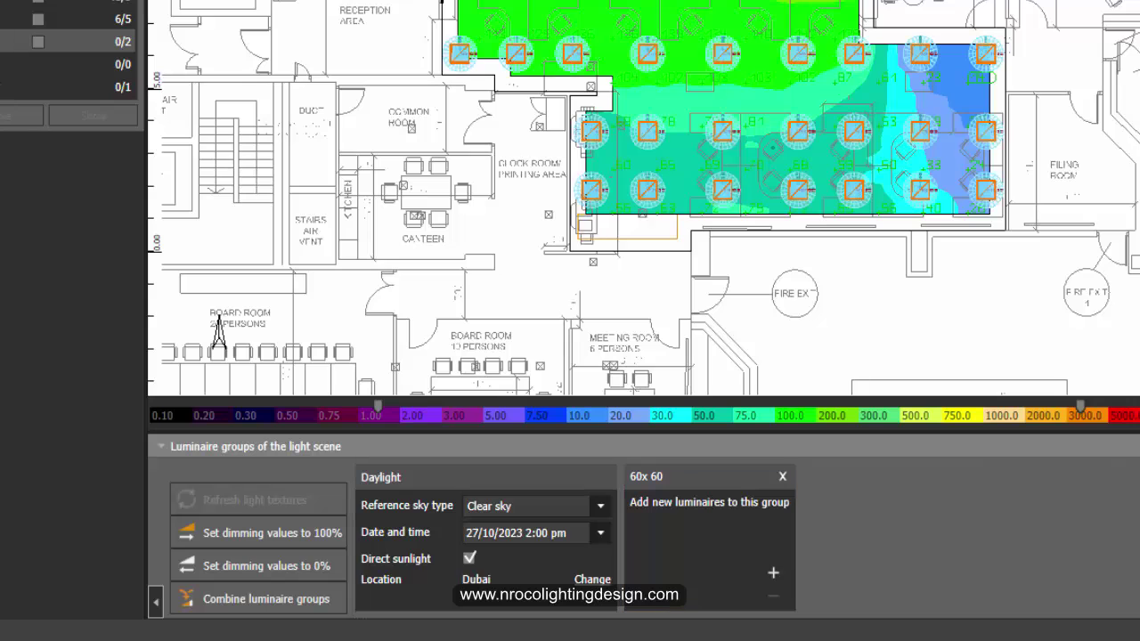
pyautogui.click(773, 574)
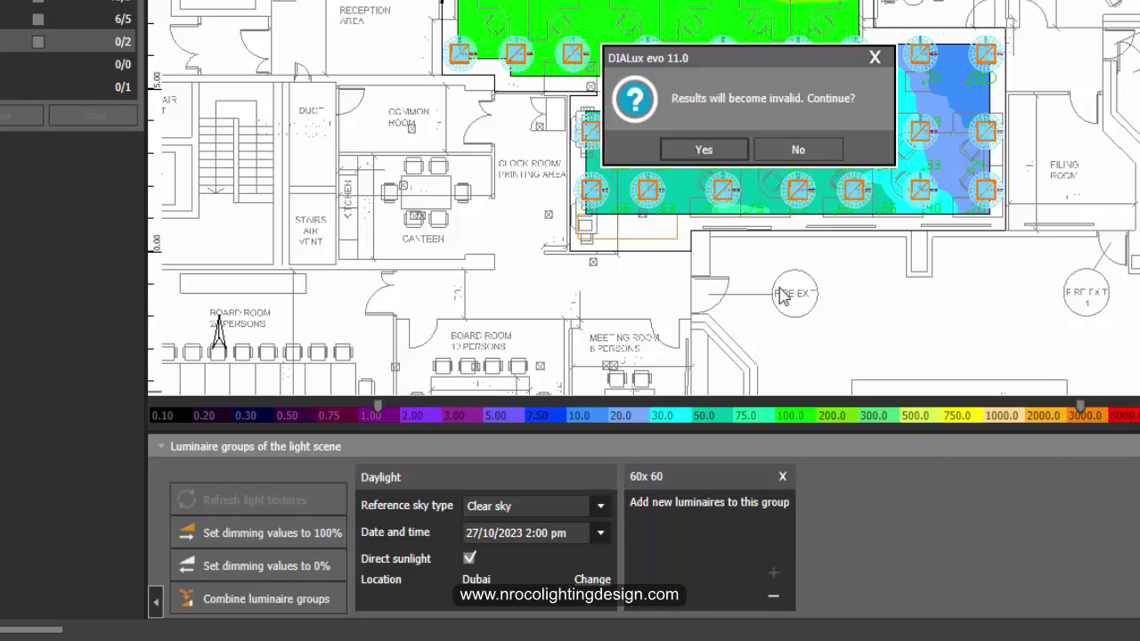
pyautogui.click(705, 151)
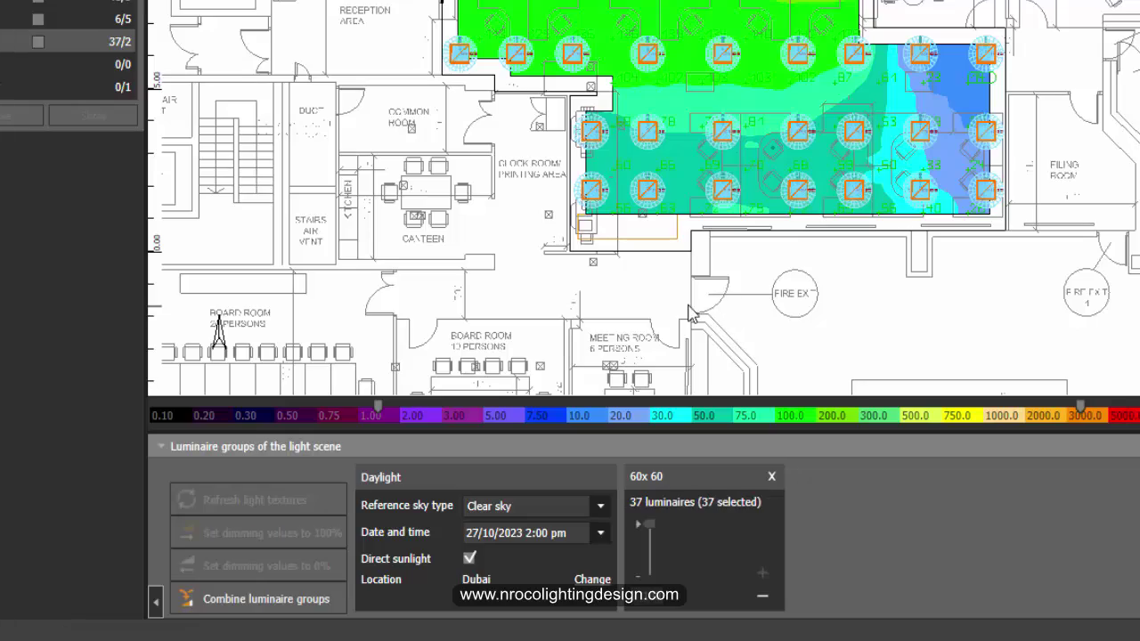
pyautogui.click(577, 282)
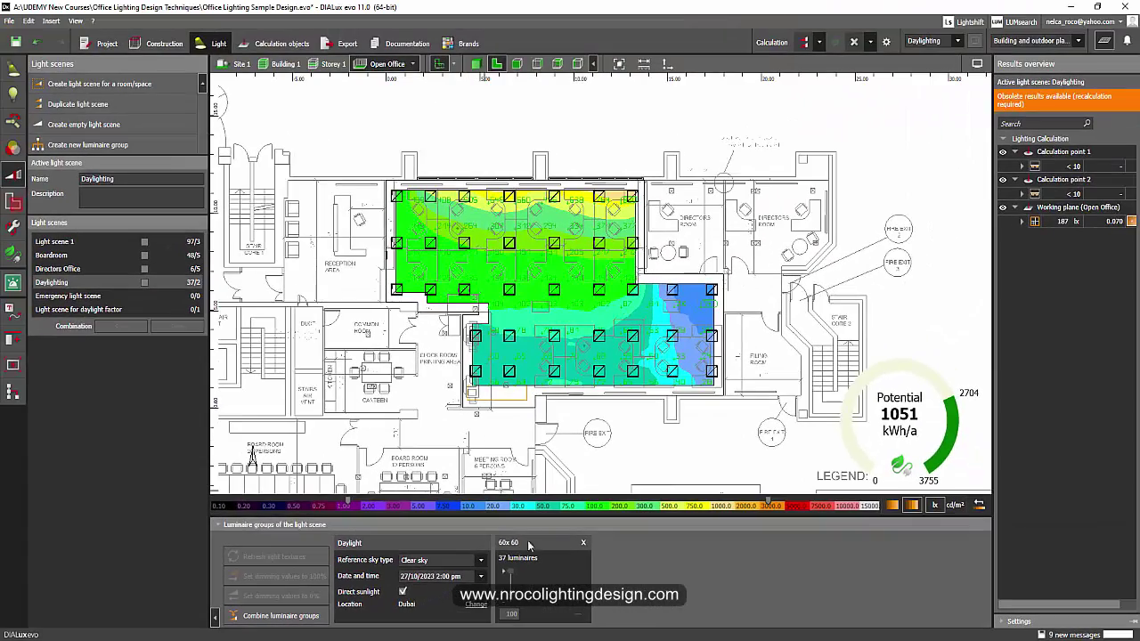
# Check which luminaires belong to the 60x 60 group and recalculate the Daylighting light scene.
pyautogui.scroll(3, 561, 345)
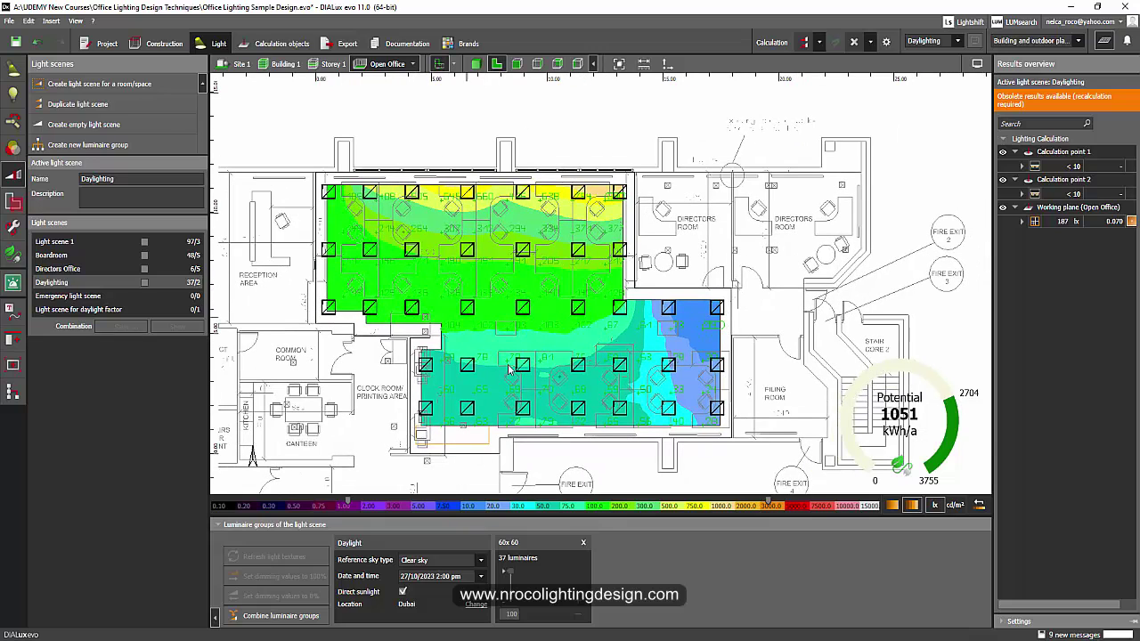
pyautogui.click(511, 582)
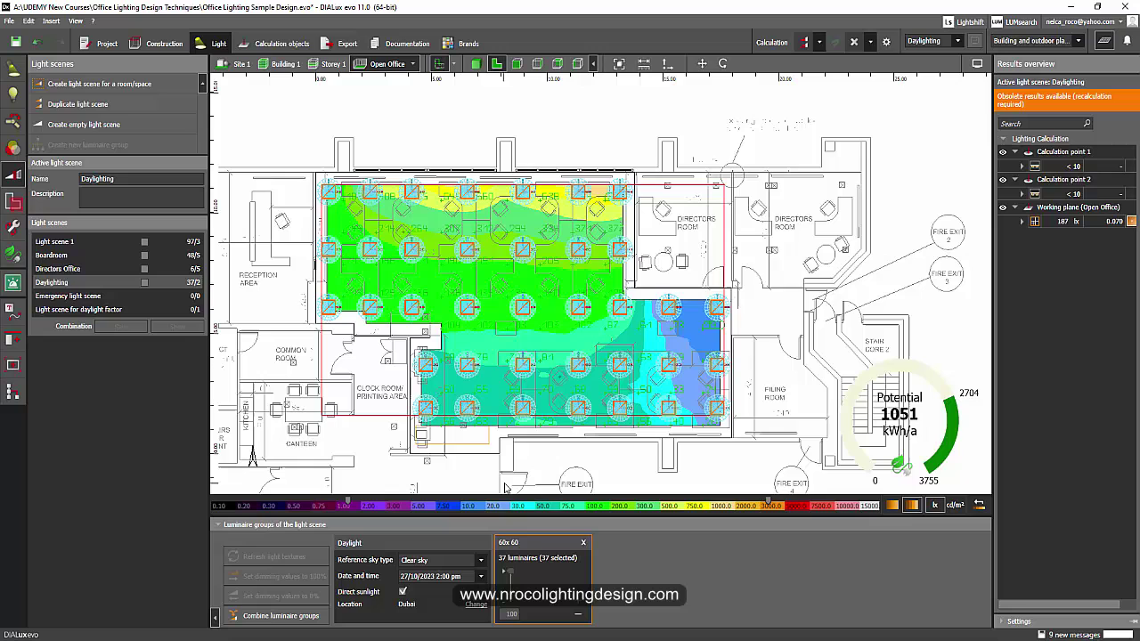
pyautogui.moveTo(489, 458); pyautogui.dragTo(529, 449, button='middle')
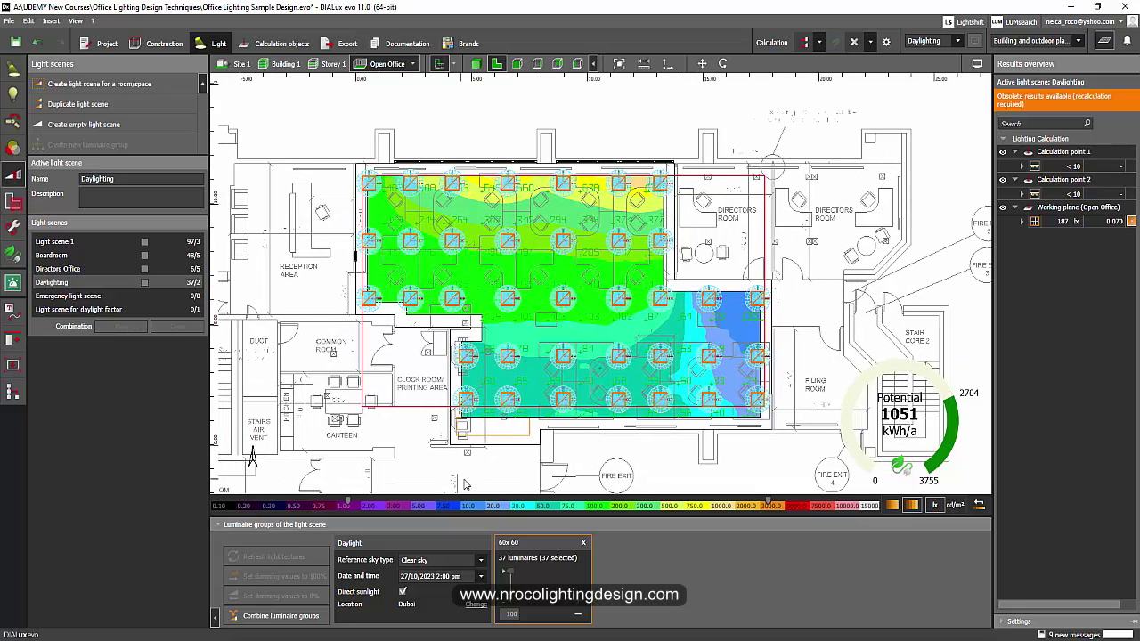
pyautogui.click(803, 43)
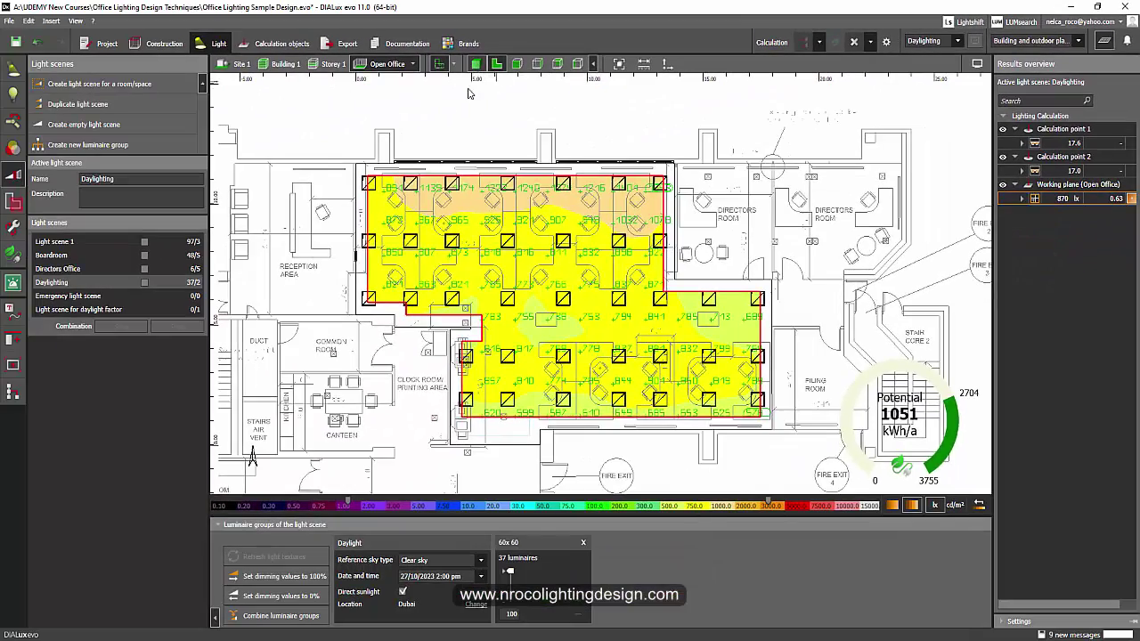
# Examine the combined daylight and artificial lighting results inside the Open Office in 3D.
pyautogui.click(477, 64)
pyautogui.moveTo(429, 242); pyautogui.dragTo(493, 189, button='right')
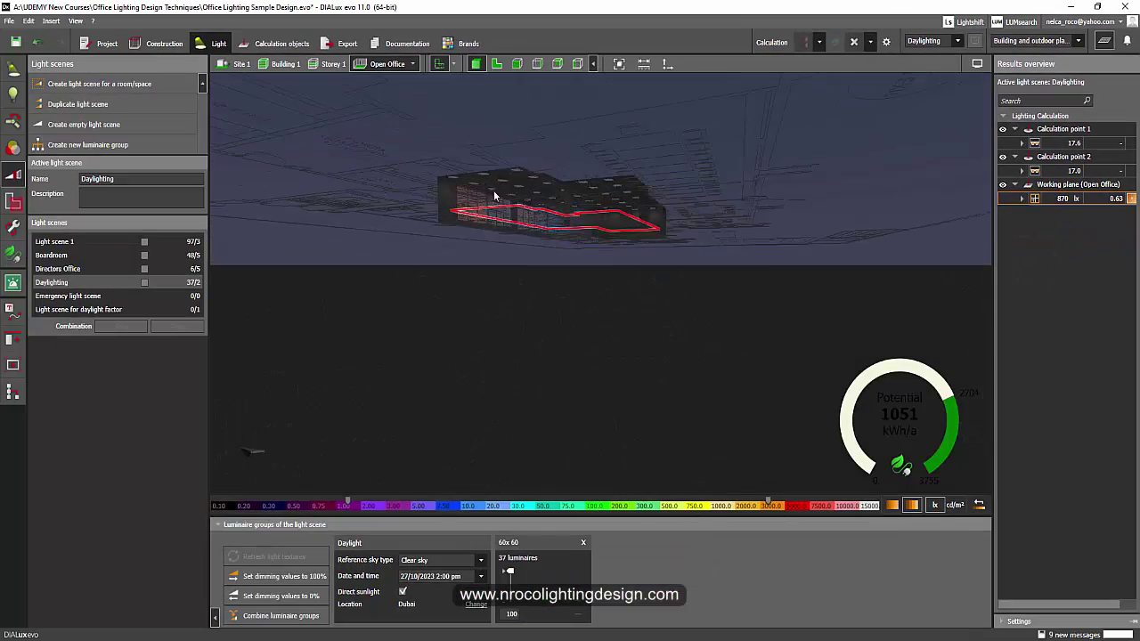
pyautogui.scroll(4, 493, 189)
pyautogui.moveTo(350, 146); pyautogui.dragTo(452, 273, button='right')
pyautogui.scroll(2, 452, 273)
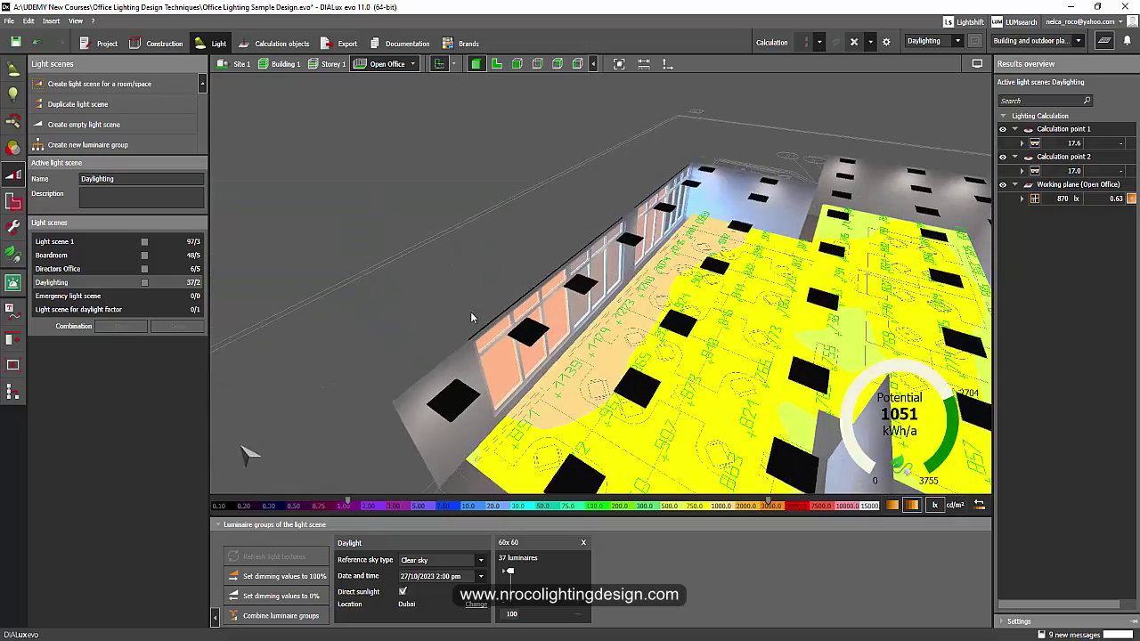
pyautogui.moveTo(470, 310); pyautogui.dragTo(394, 265, button='right')
pyautogui.scroll(3, 648, 333)
pyautogui.moveTo(648, 333); pyautogui.dragTo(535, 304, button='right')
pyautogui.scroll(-2, 535, 304)
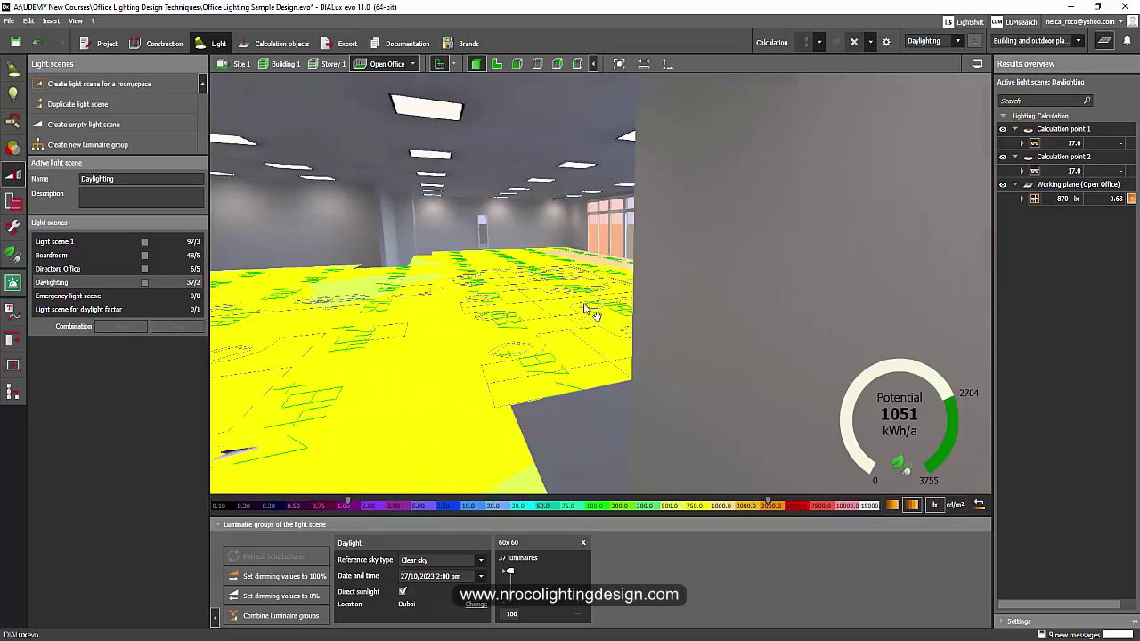
pyautogui.scroll(3, 586, 307)
pyautogui.moveTo(678, 296); pyautogui.dragTo(617, 315, button='right')
pyautogui.moveTo(617, 315); pyautogui.dragTo(745, 336)
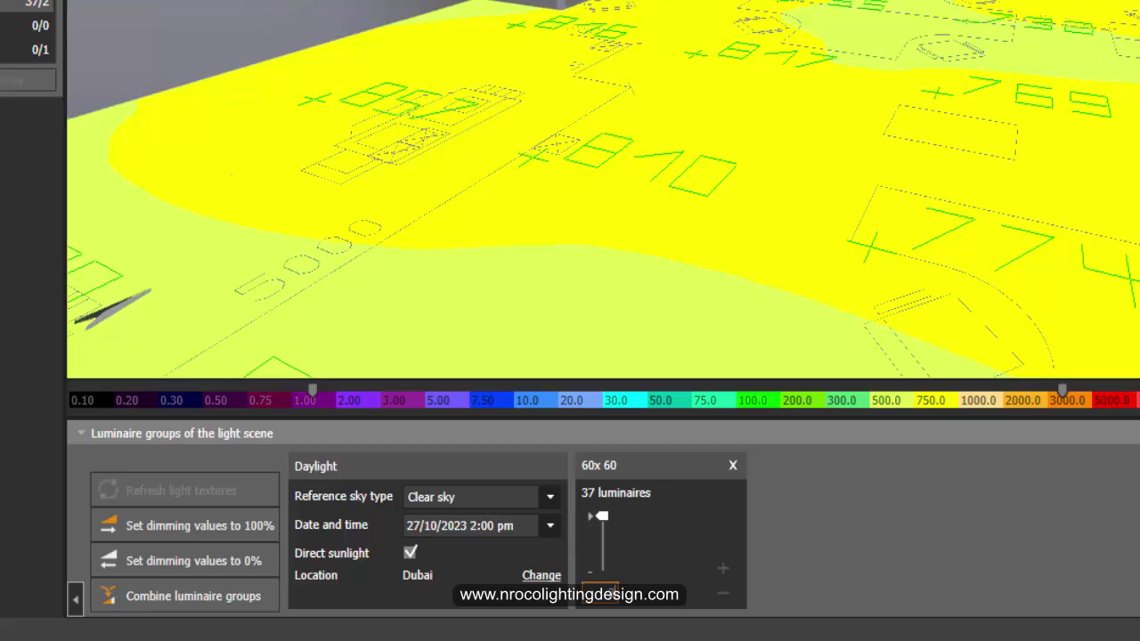
# Dim the 60x 60 luminaire group to 30% and refresh the light textures.
pyautogui.moveTo(602, 516); pyautogui.dragTo(602, 556)
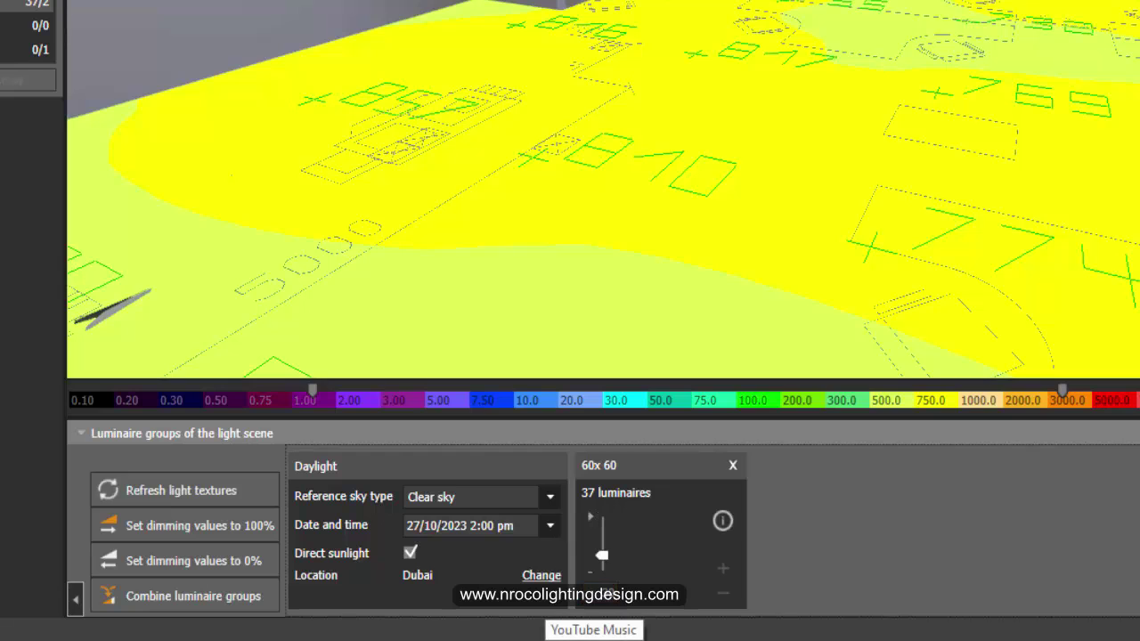
pyautogui.click(153, 492)
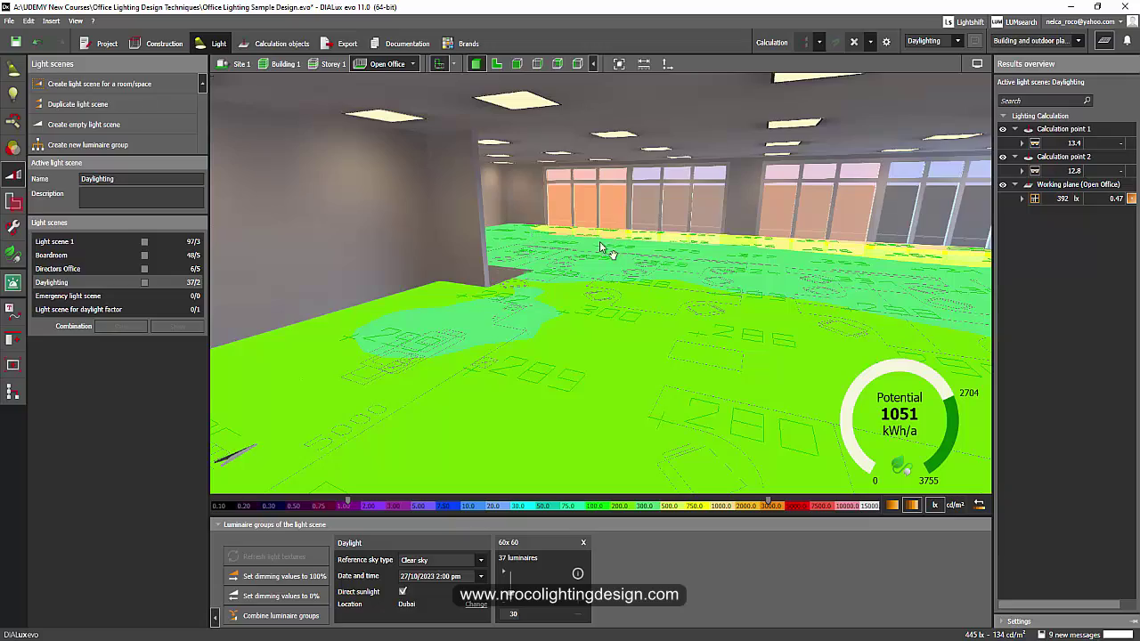
# Inspect the dimmed illuminance distribution across the Open Office and read the working plane's average illuminance.
pyautogui.moveTo(600, 243); pyautogui.dragTo(438, 248, button='middle')
pyautogui.moveTo(438, 249); pyautogui.dragTo(476, 318, button='right')
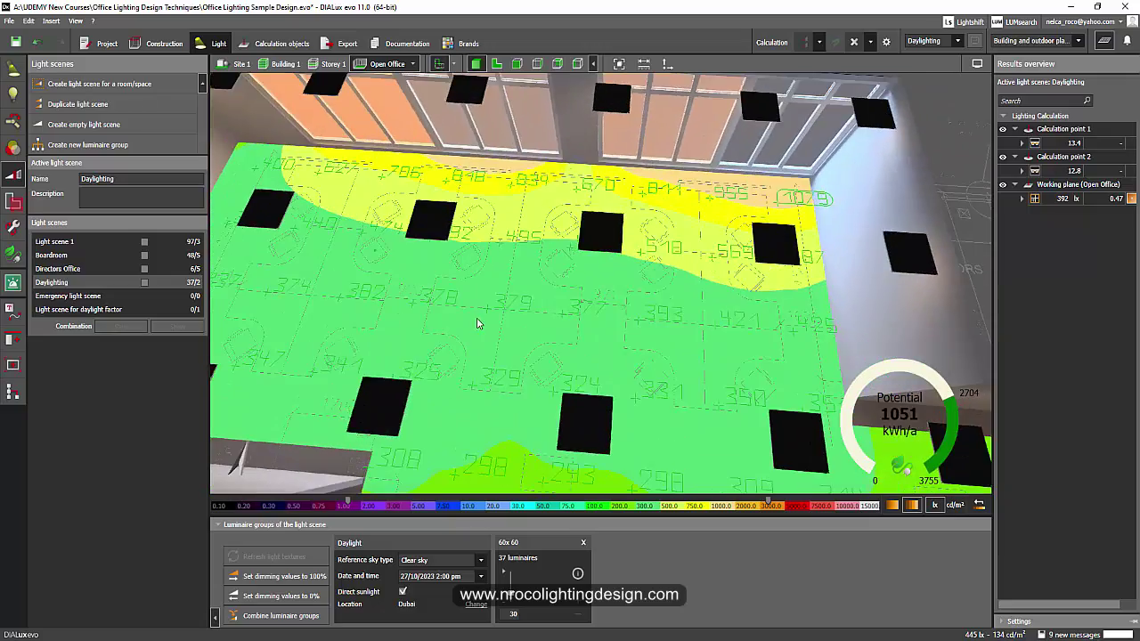
pyautogui.scroll(-4, 478, 322)
pyautogui.moveTo(544, 308); pyautogui.dragTo(572, 343, button='middle')
pyautogui.moveTo(572, 344)
pyautogui.mouseDown(button='right')
pyautogui.moveTo(455, 277)
pyautogui.moveTo(373, 255)
pyautogui.moveTo(384, 275)
pyautogui.moveTo(520, 286)
pyautogui.moveTo(622, 242)
pyautogui.moveTo(546, 317)
pyautogui.moveTo(611, 345)
pyautogui.moveTo(602, 378)
pyautogui.moveTo(561, 362)
pyautogui.mouseUp(button='right')
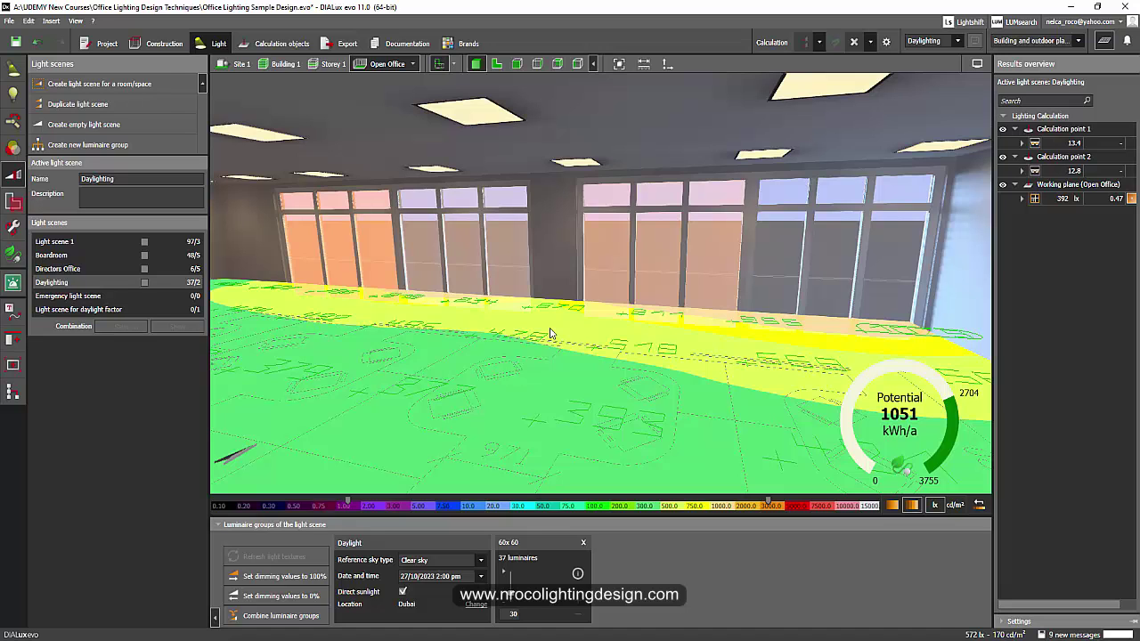
pyautogui.moveTo(679, 356); pyautogui.dragTo(570, 335, button='right')
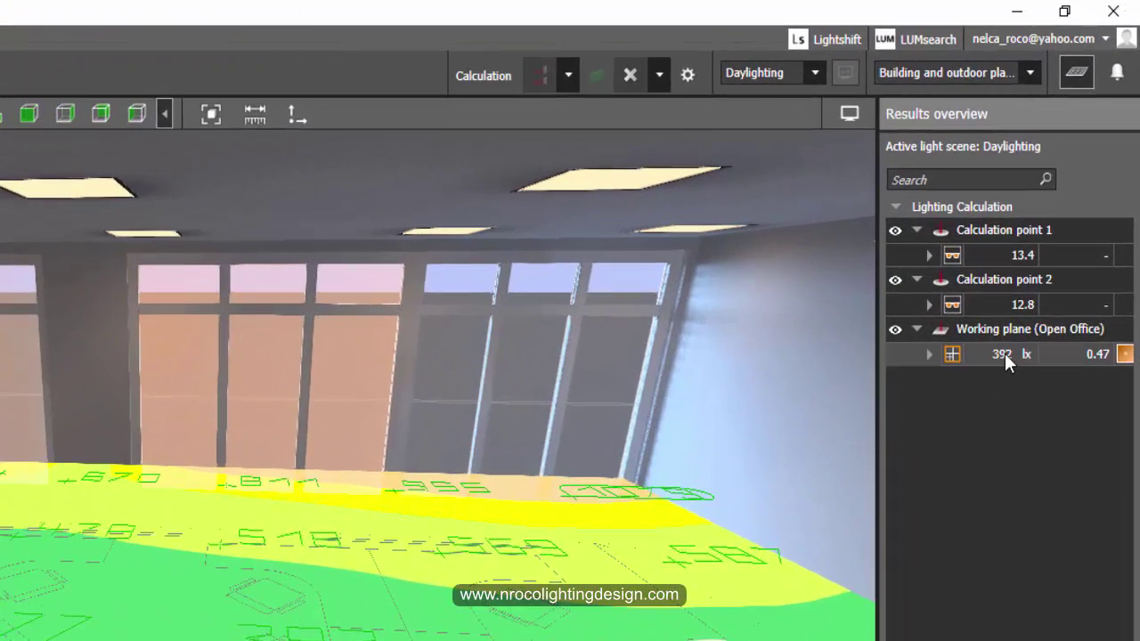
pyautogui.moveTo(998, 355)
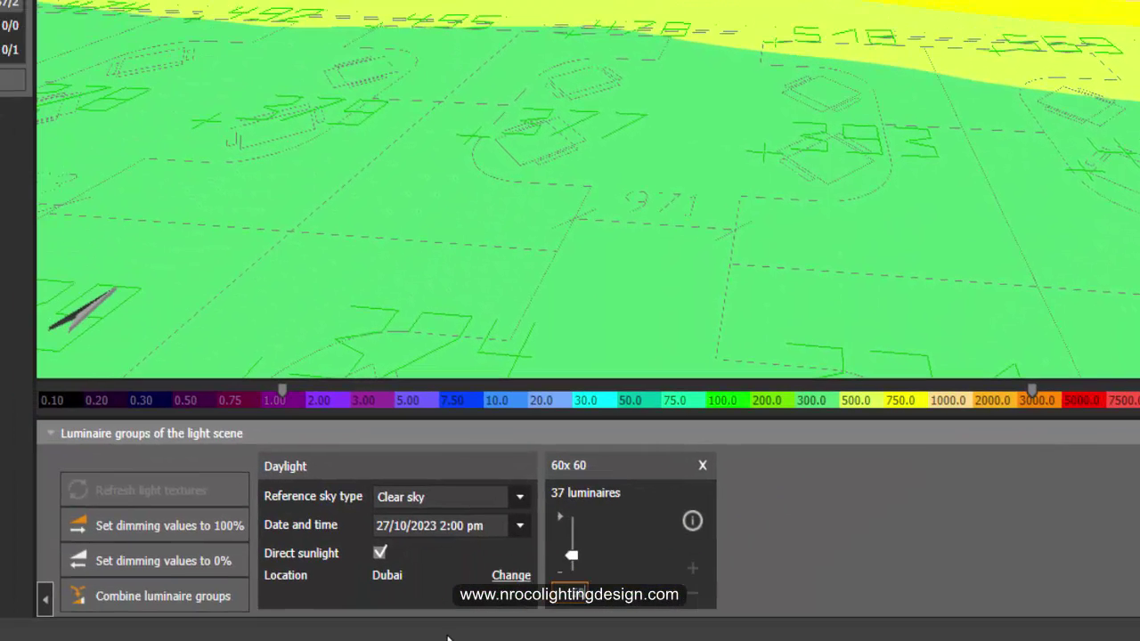
# Set the 60x 60 luminaire group's dimming value to 50% and refresh the light textures.
pyautogui.click(221, 494)
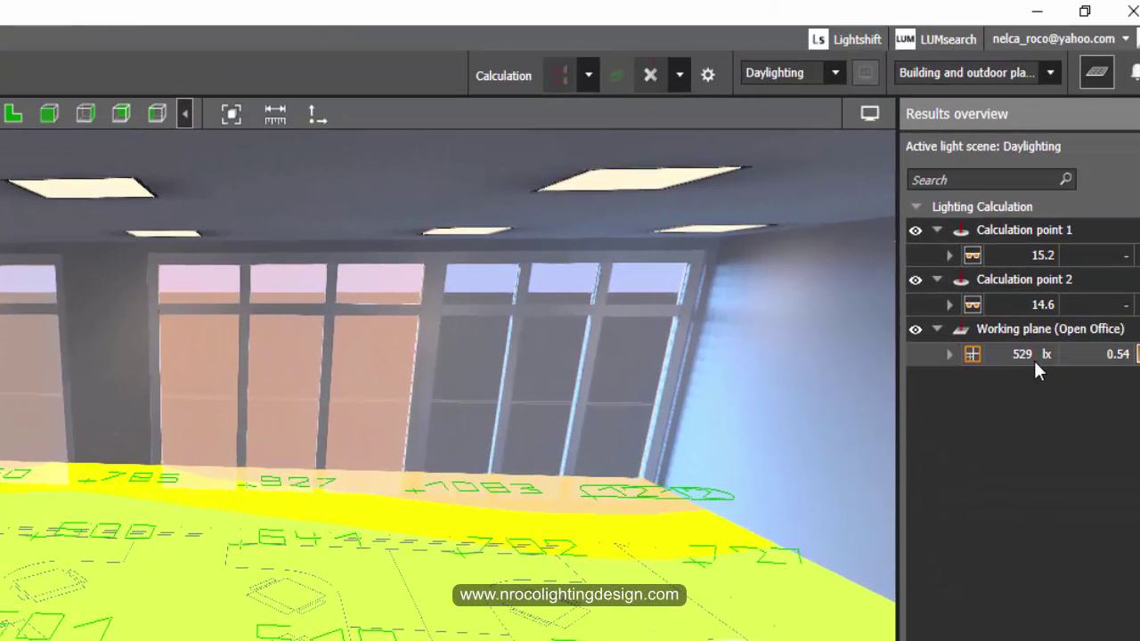
# Compare the illuminance near the windows with the interior of the Open Office at the 50% dimming level.
pyautogui.scroll(-2, 552, 501)
pyautogui.moveTo(514, 501); pyautogui.dragTo(466, 598, button='right')
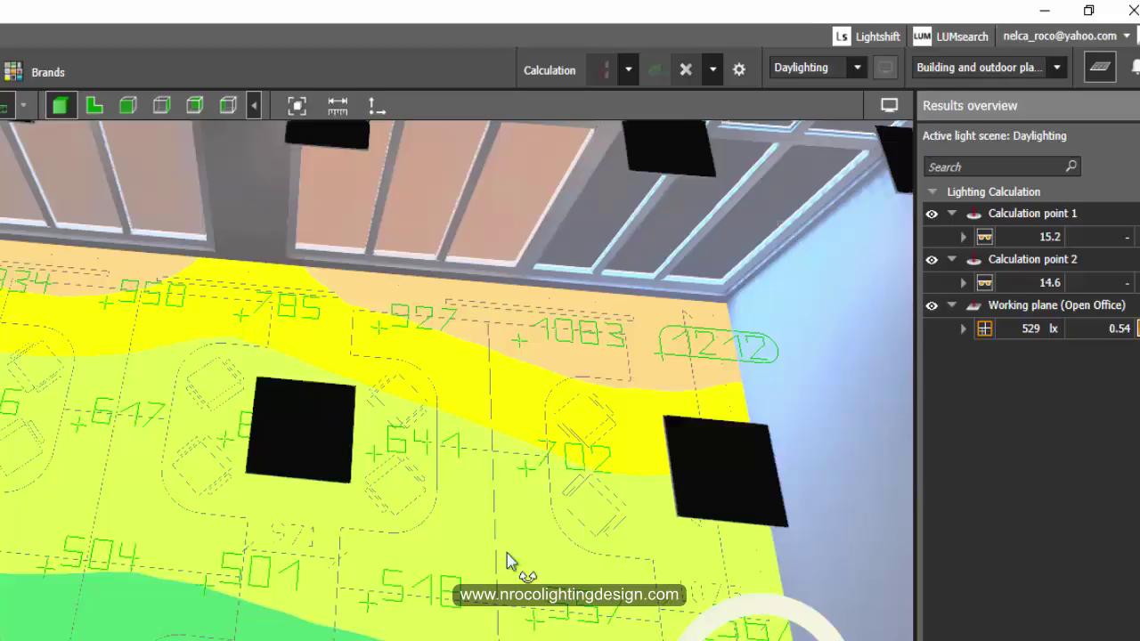
pyautogui.scroll(-5, 461, 583)
pyautogui.moveTo(458, 579); pyautogui.dragTo(351, 550, button='middle')
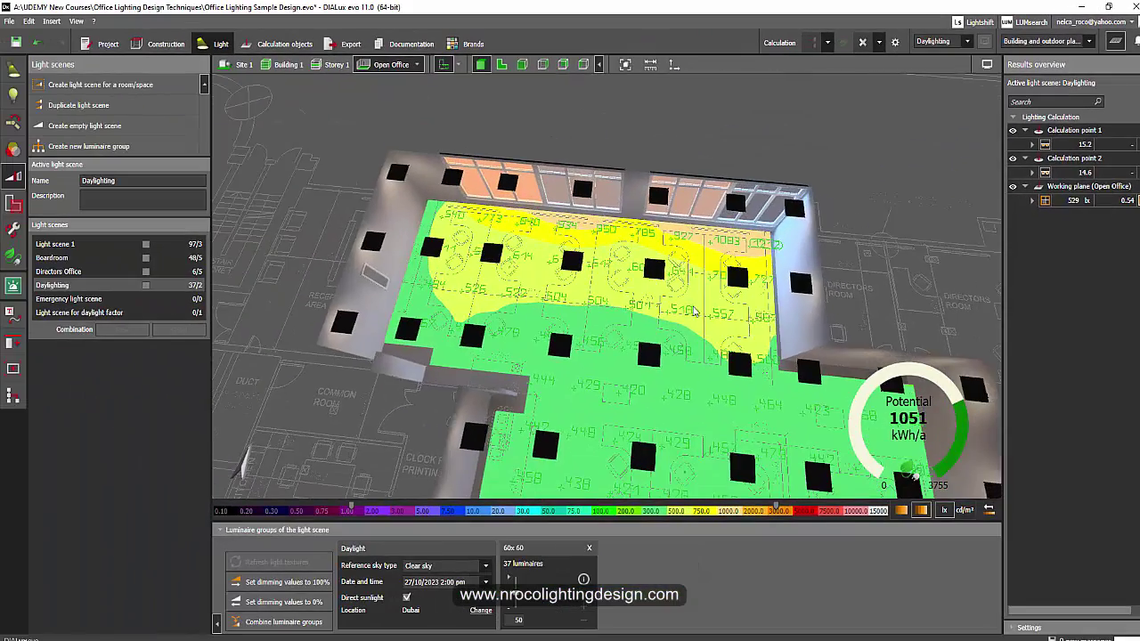
pyautogui.moveTo(693, 310); pyautogui.dragTo(574, 303)
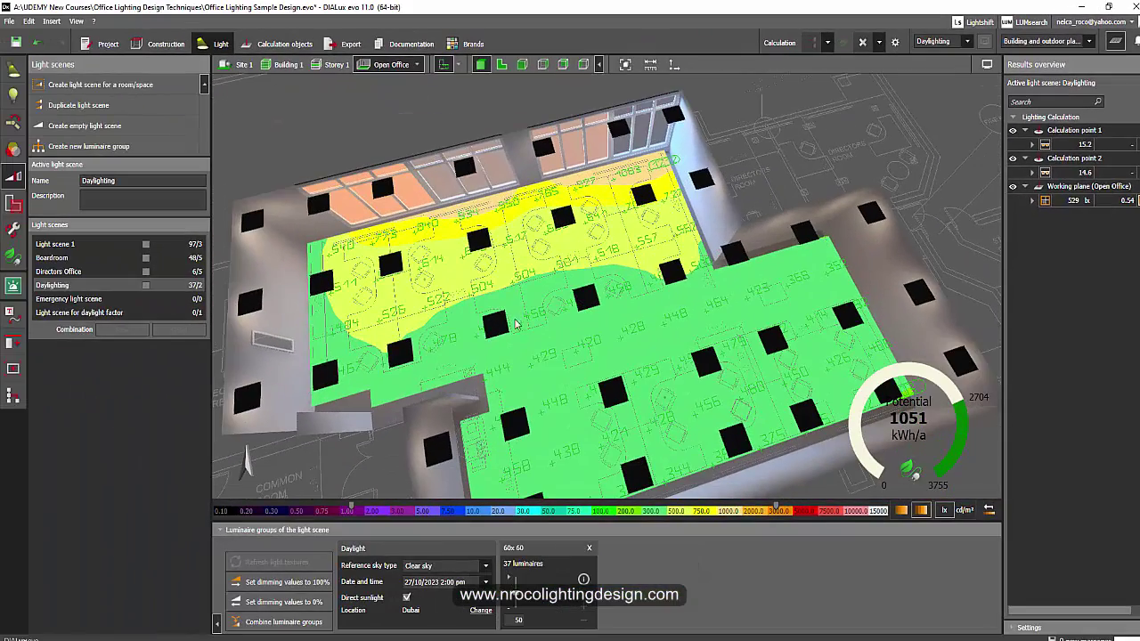
pyautogui.moveTo(427, 292); pyautogui.dragTo(418, 278)
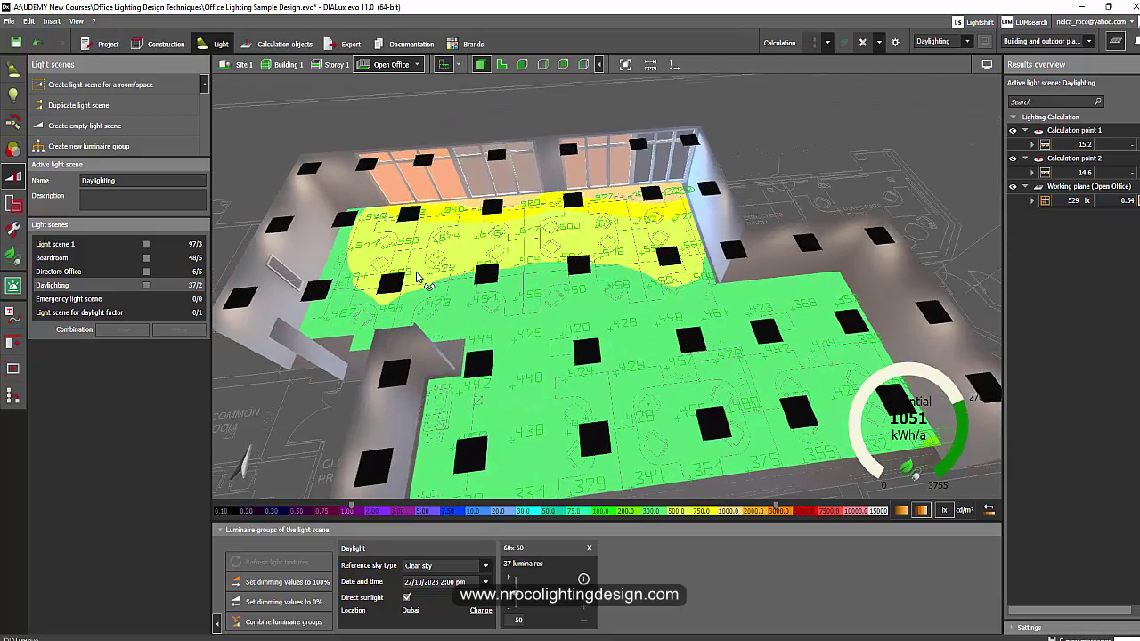
pyautogui.moveTo(560, 338); pyautogui.dragTo(556, 372)
pyautogui.scroll(-4, 564, 323)
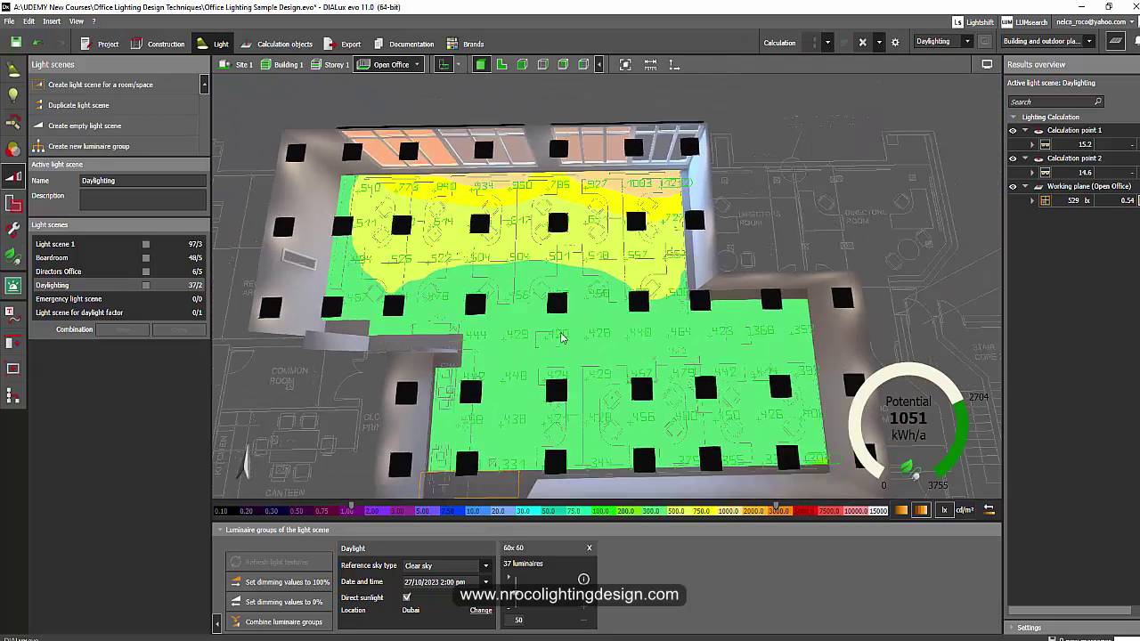
pyautogui.moveTo(583, 312)
pyautogui.mouseDown()
pyautogui.moveTo(579, 374)
pyautogui.moveTo(583, 283)
pyautogui.moveTo(599, 320)
pyautogui.mouseUp()
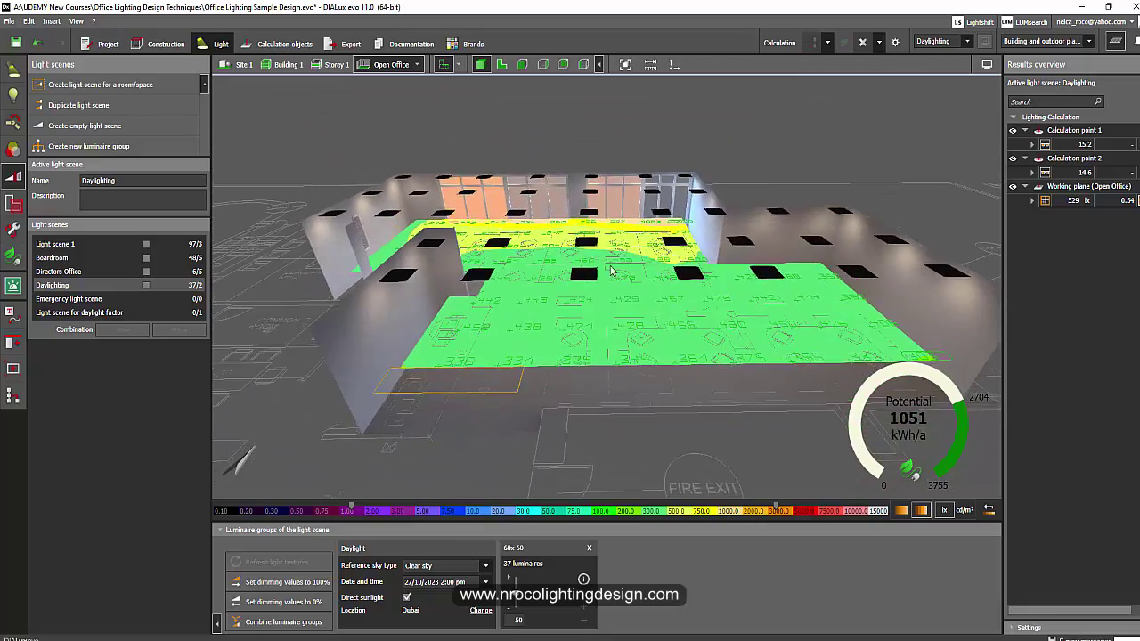
# Examine the Open Office from inside and from above, following the working plane's illuminance values and false colours from the windows towards the interior.
pyautogui.scroll(3, 677, 249)
pyautogui.moveTo(674, 249); pyautogui.dragTo(629, 231, button='right')
pyautogui.scroll(3, 641, 239)
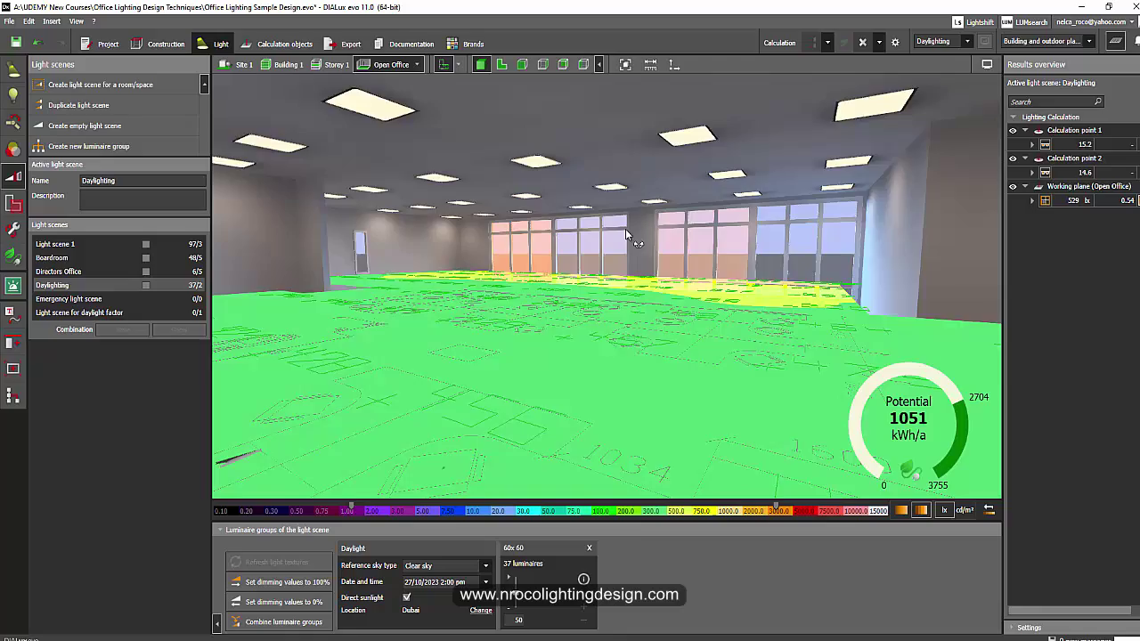
pyautogui.scroll(1, 631, 231)
pyautogui.moveTo(735, 236); pyautogui.dragTo(570, 235)
pyautogui.scroll(3, 614, 253)
pyautogui.moveTo(683, 272); pyautogui.dragTo(590, 363)
pyautogui.moveTo(545, 325)
pyautogui.mouseDown()
pyautogui.moveTo(567, 361)
pyautogui.moveTo(508, 339)
pyautogui.moveTo(637, 360)
pyautogui.moveTo(557, 385)
pyautogui.moveTo(615, 303)
pyautogui.moveTo(560, 329)
pyautogui.mouseUp()
pyautogui.scroll(5, 559, 330)
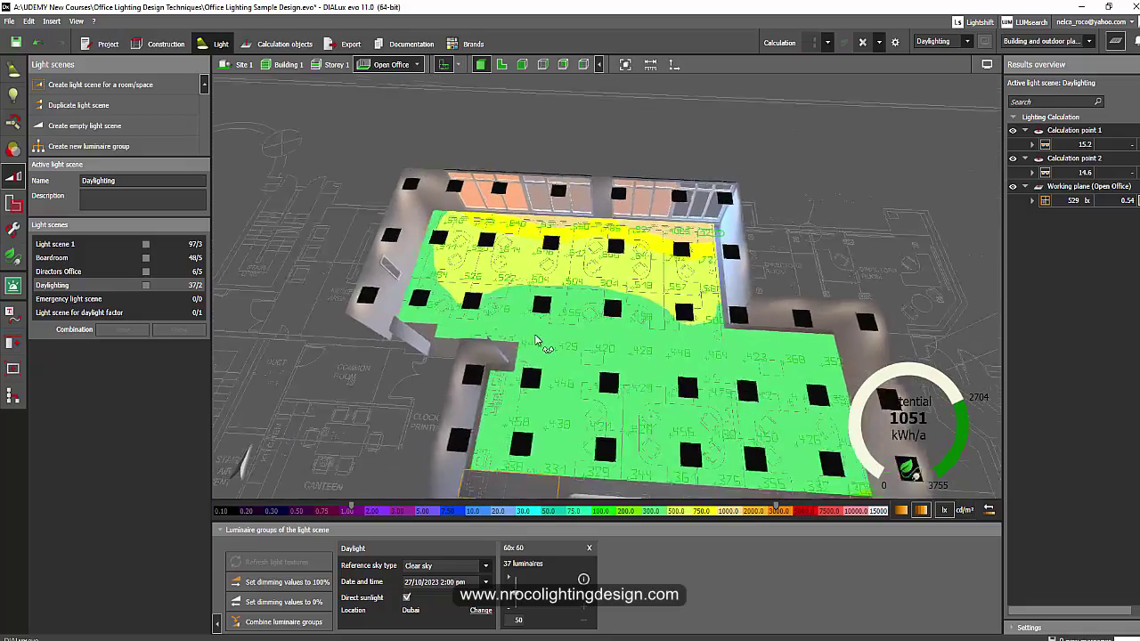
pyautogui.scroll(-2, 541, 337)
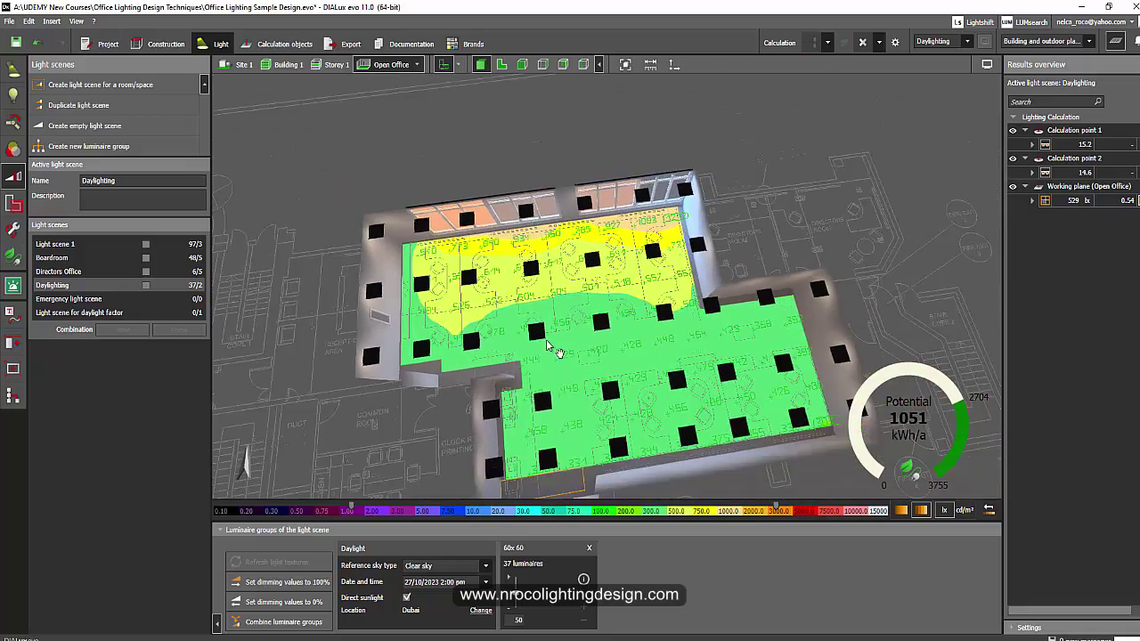
pyautogui.moveTo(546, 340); pyautogui.dragTo(566, 358, button='middle')
pyautogui.scroll(2, 535, 326)
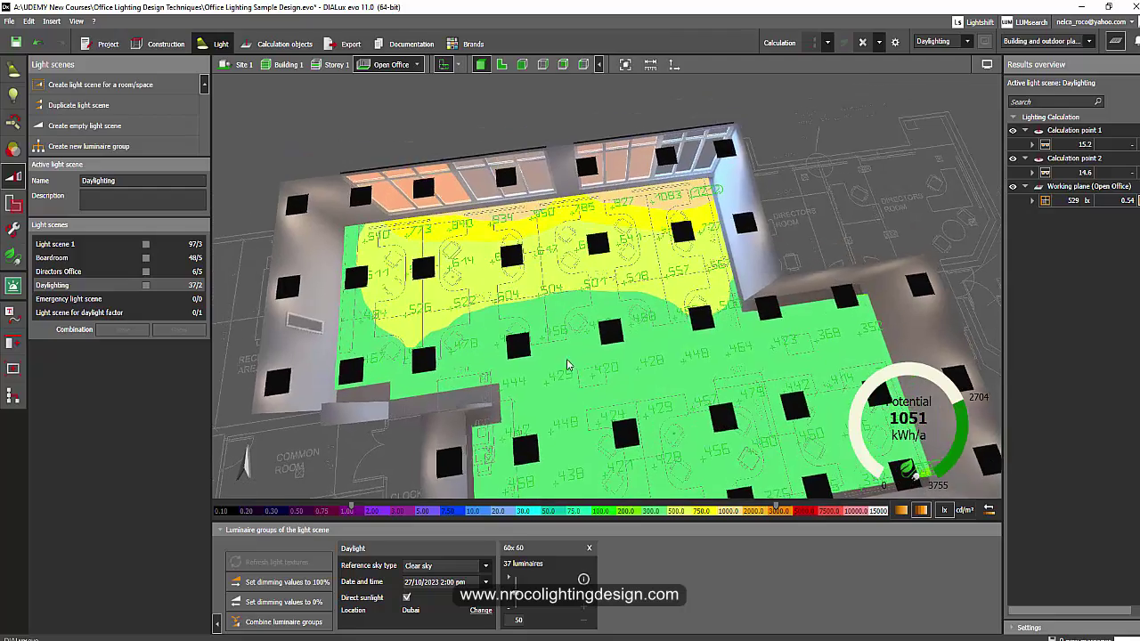
pyautogui.moveTo(566, 358)
pyautogui.mouseDown()
pyautogui.moveTo(610, 313)
pyautogui.moveTo(579, 341)
pyautogui.mouseUp()
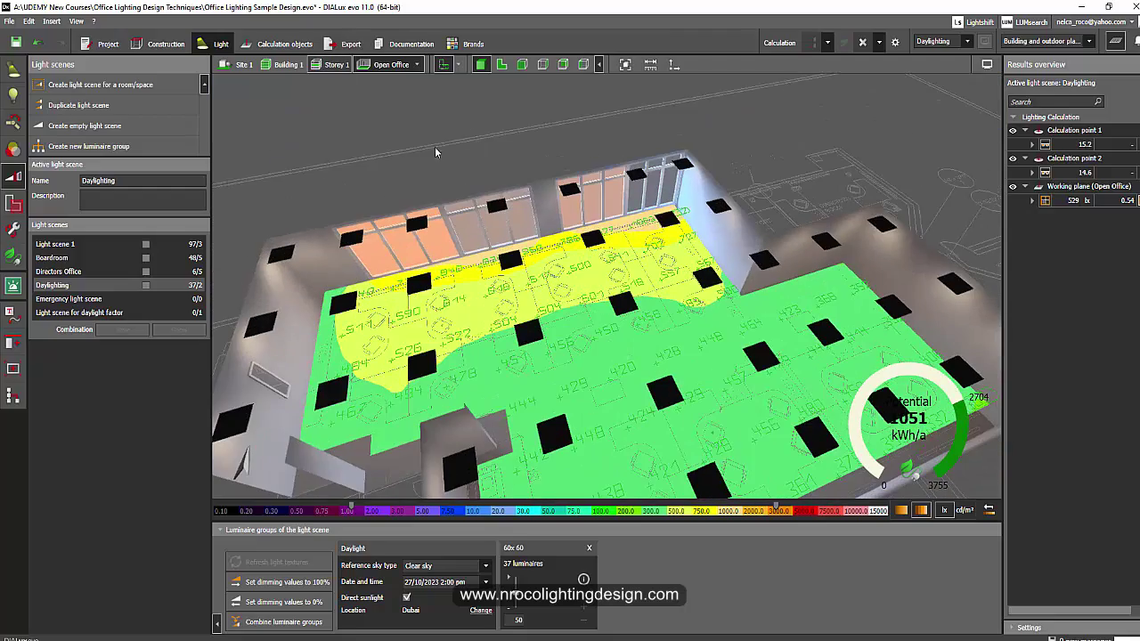
# Show the whole of Storey 1 and examine the light distribution in the Directors Room and the other rooms around the Open Office.
pyautogui.moveTo(563, 227); pyautogui.dragTo(486, 260, button='middle')
pyautogui.scroll(3, 682, 252)
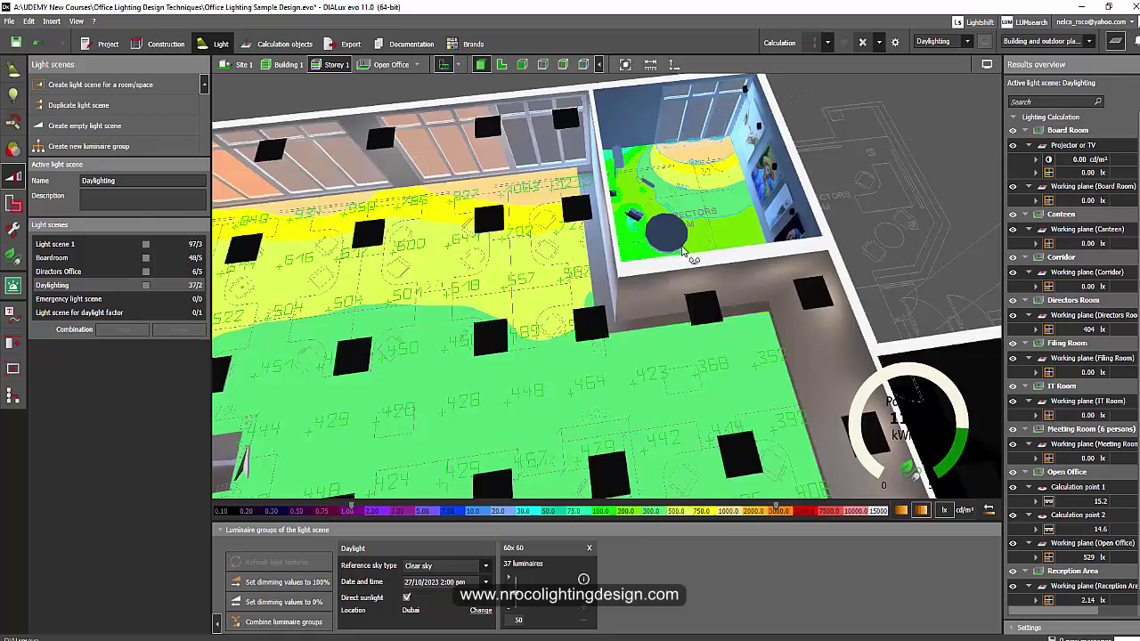
pyautogui.scroll(-5, 684, 253)
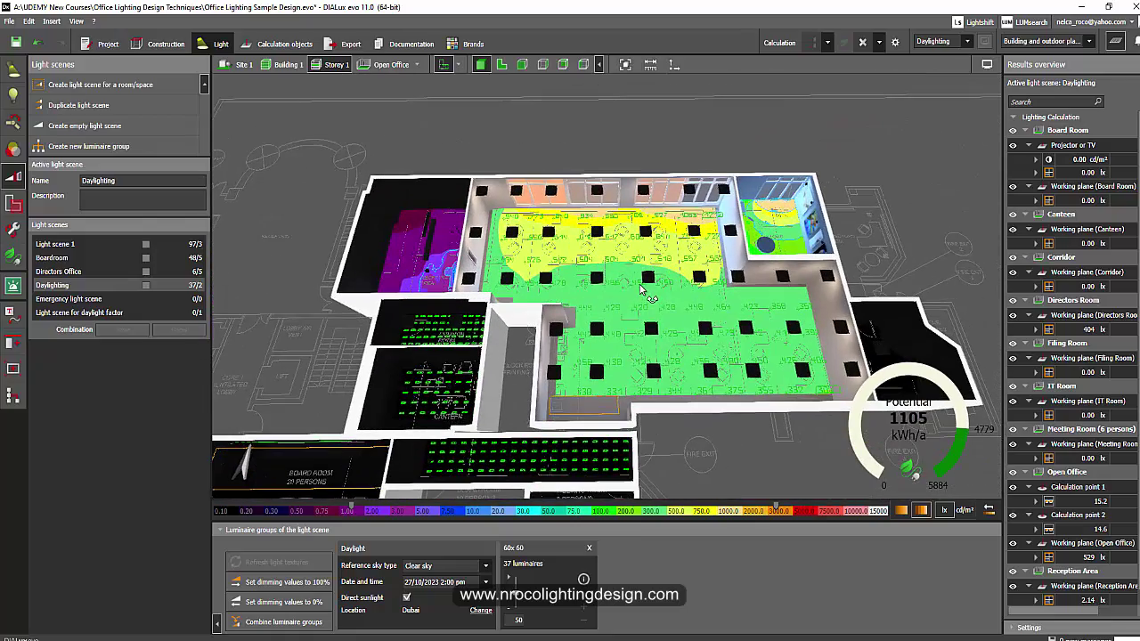